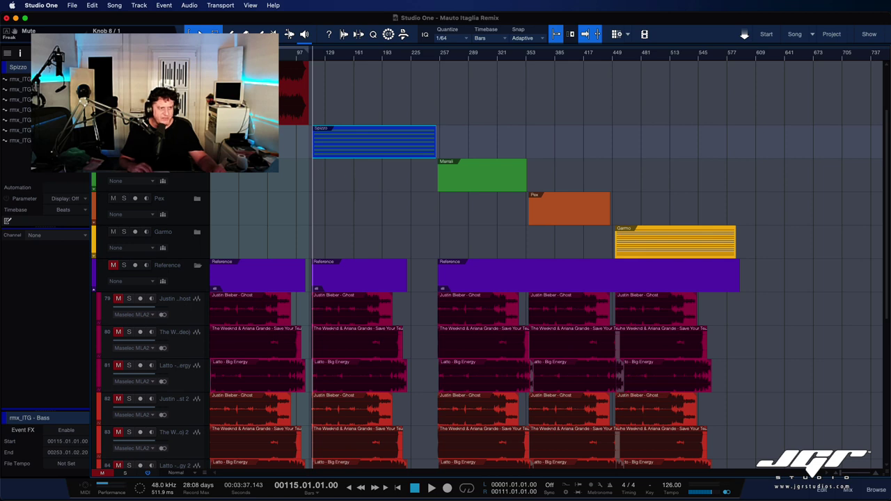
Step: Expand the Spizzo folder track and play its stems from bar 115, focusing the arrangement on them
click(197, 132)
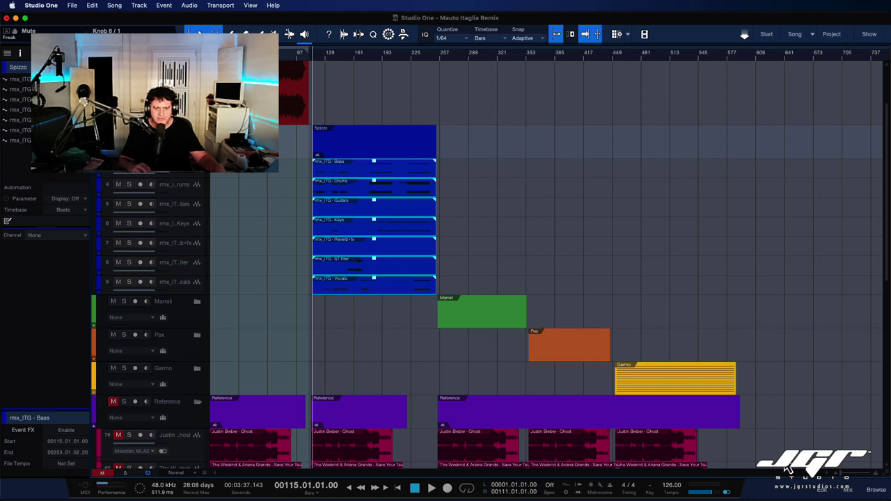
click(848, 489)
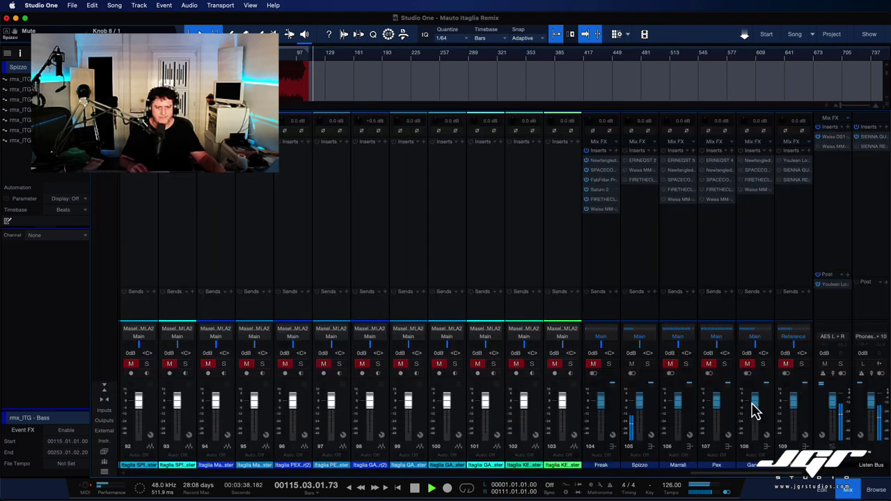
click(850, 491)
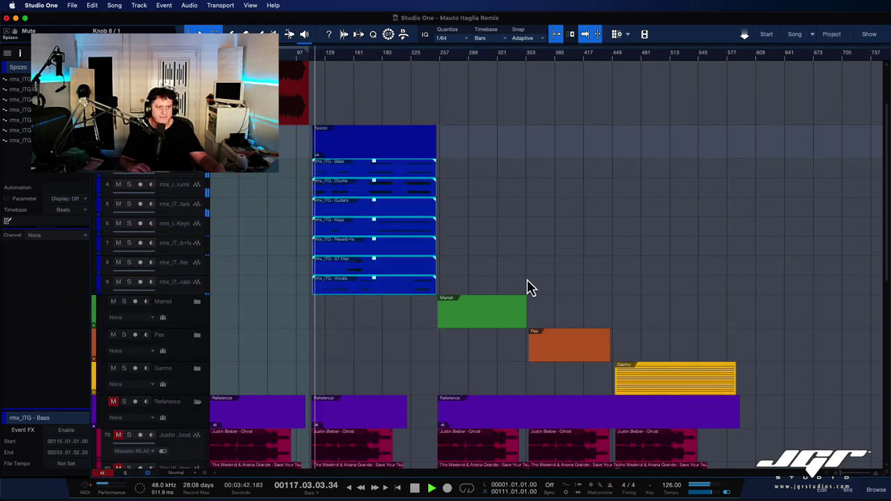
scroll(495, 272, down, 5)
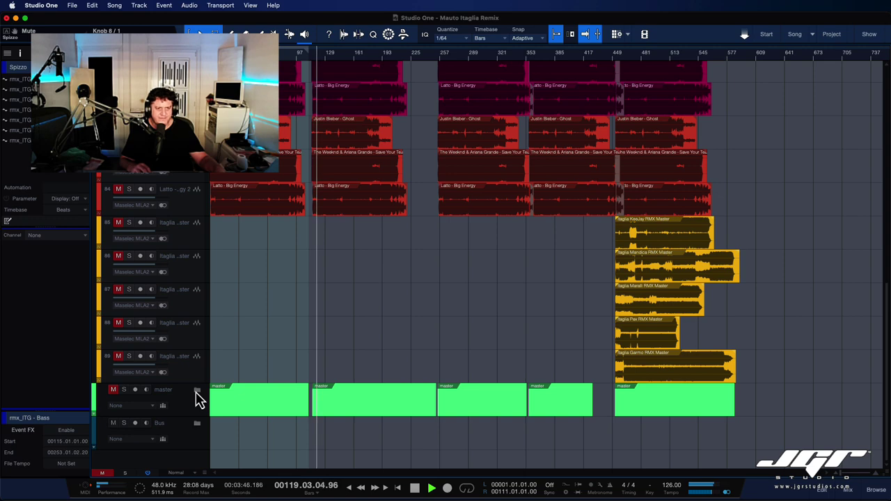
scroll(410, 387, up, 10)
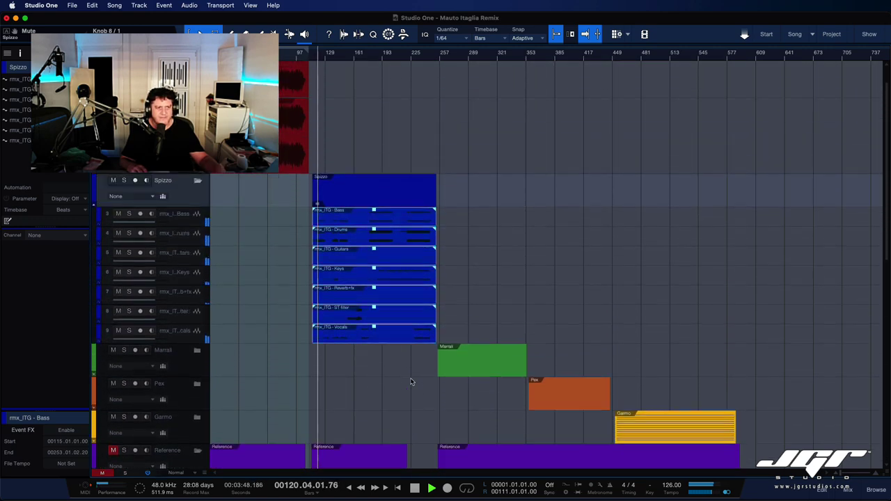
scroll(392, 372, up, 5)
scroll(392, 370, left, 5)
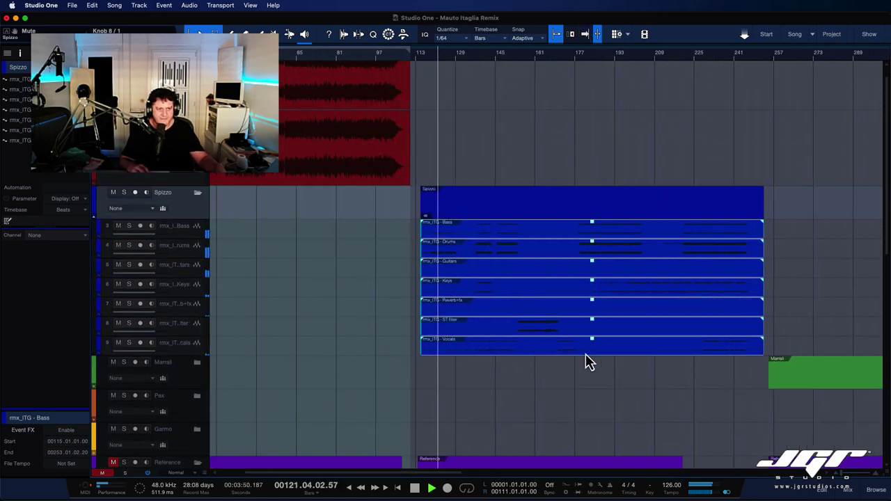
scroll(601, 357, right, 3)
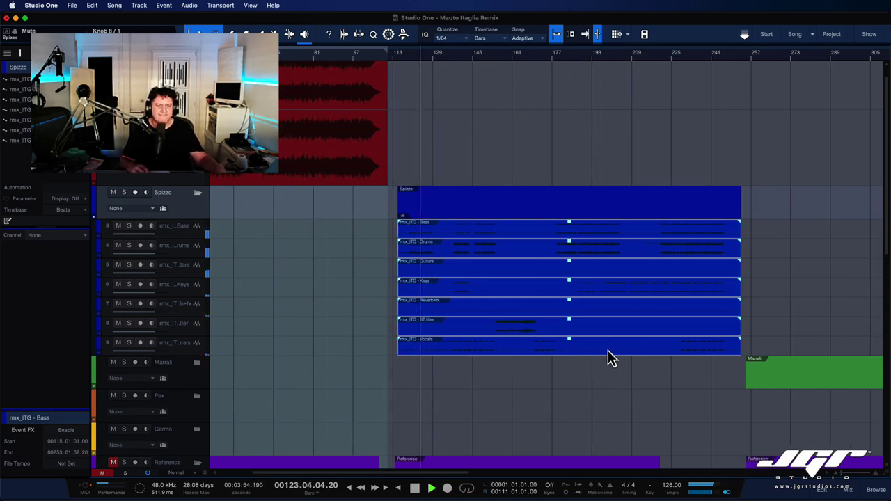
Step: Show the mix console and open the ERINEQST 2 equalizer inserted on the Spizzo bus
click(848, 489)
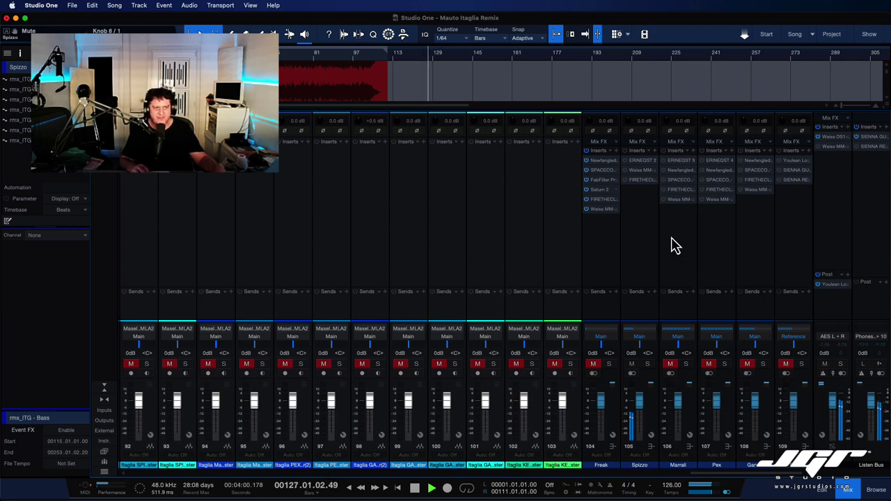
click(848, 490)
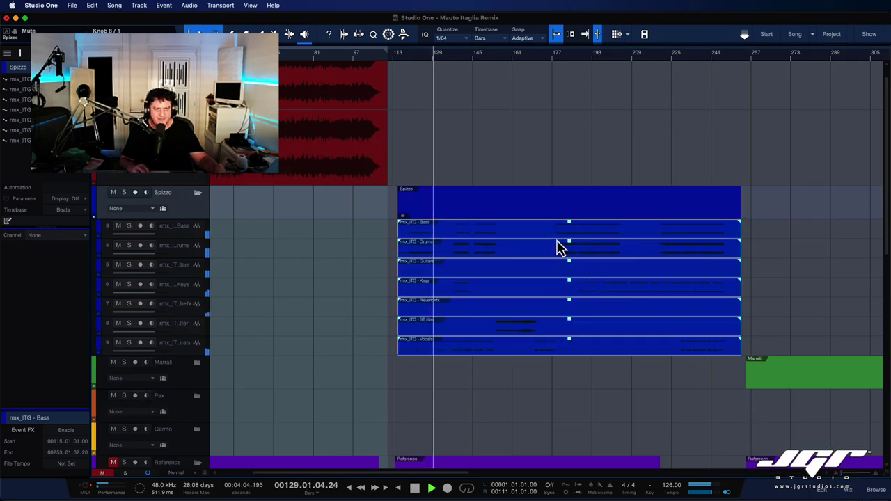
click(846, 490)
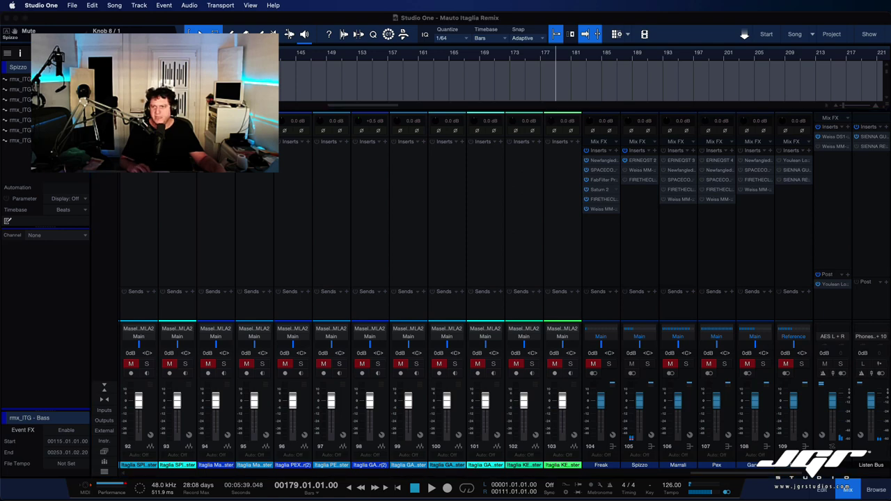
drag(890, 58, 337, 61)
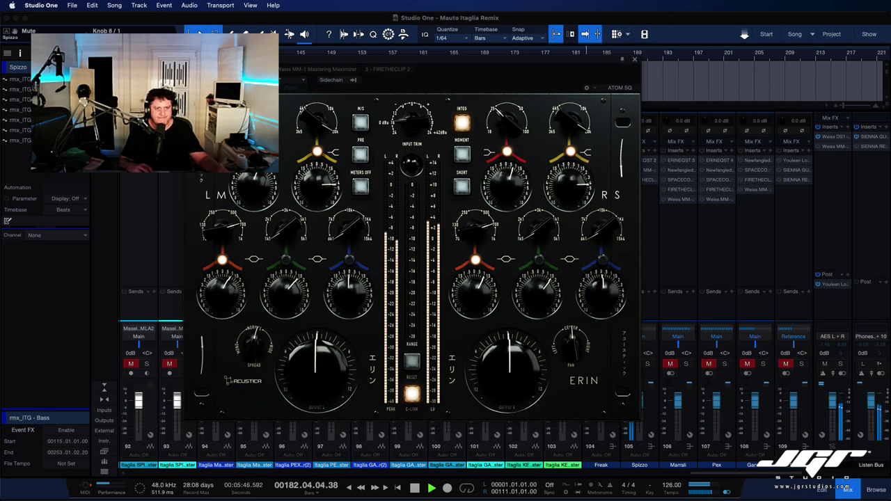
Step: Compare the Spizzo bus with ERINEQST 2 bypassed and active during playback from bar 179, and close the equalizer
click(193, 80)
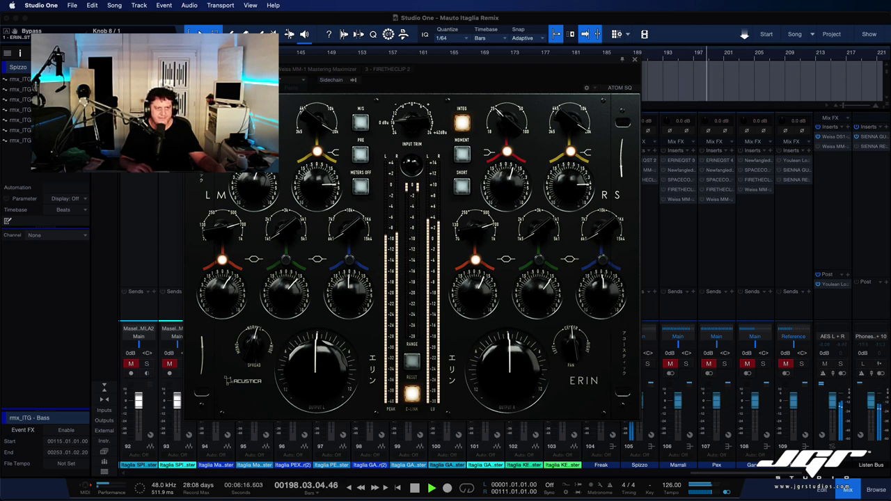
key(space)
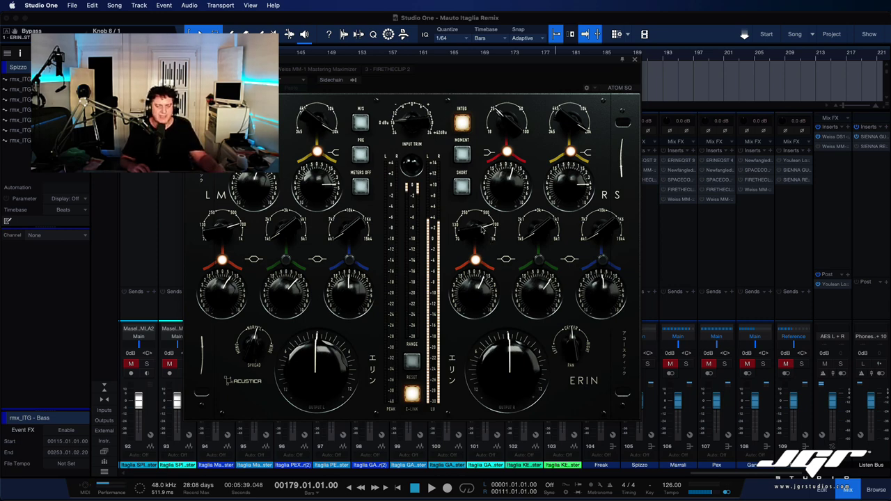
key(space)
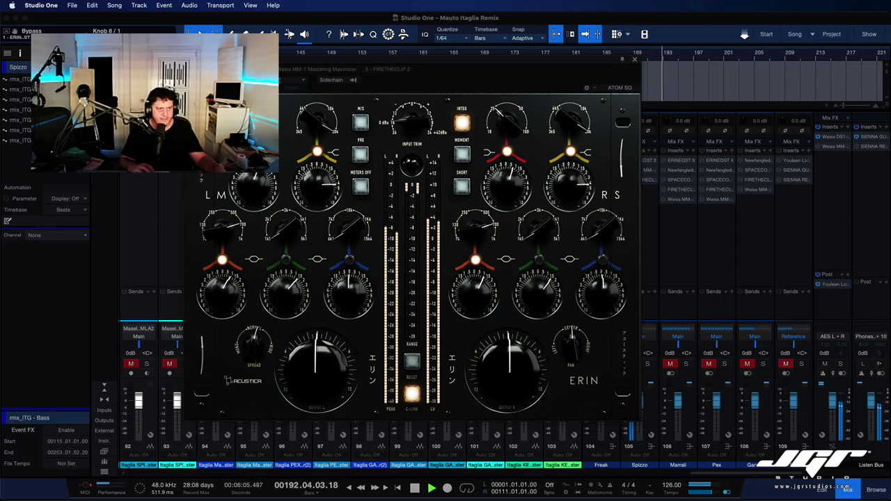
key(space)
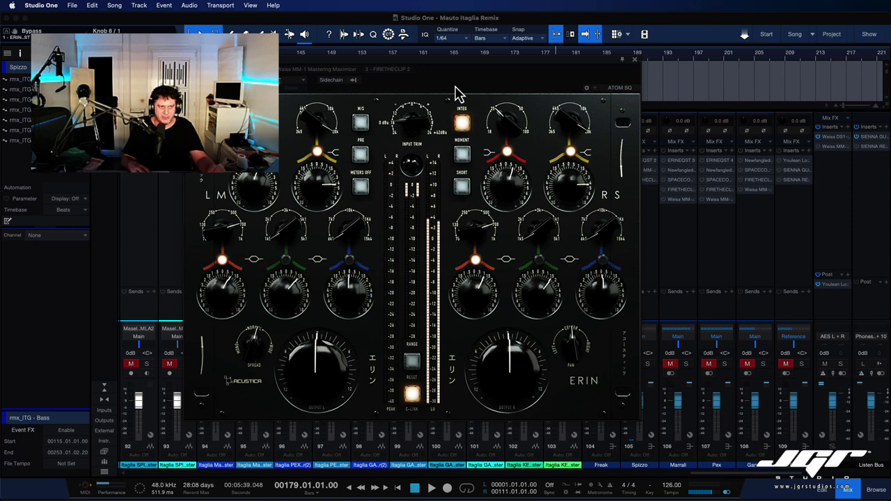
click(634, 60)
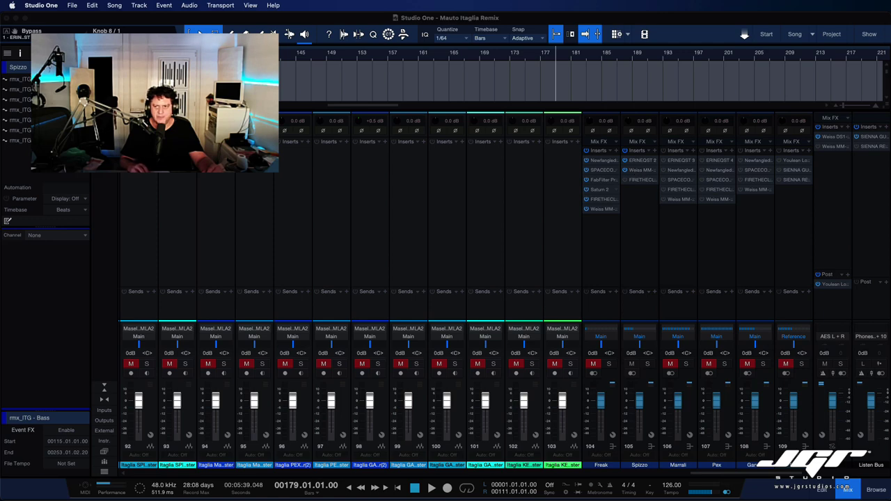
Step: Open the Weiss MM-1 Mastering Maximizer on the Spizzo bus and start playback from bar 179
double_click(641, 170)
drag(807, 101, 446, 97)
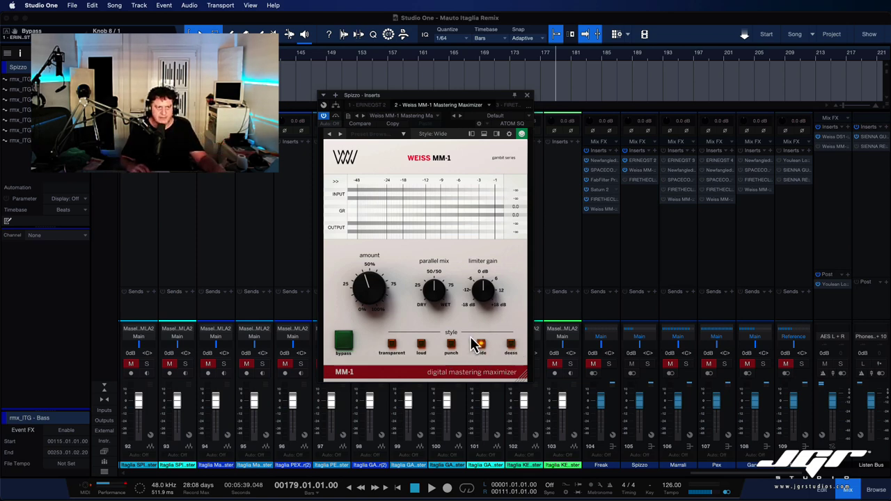
key(space)
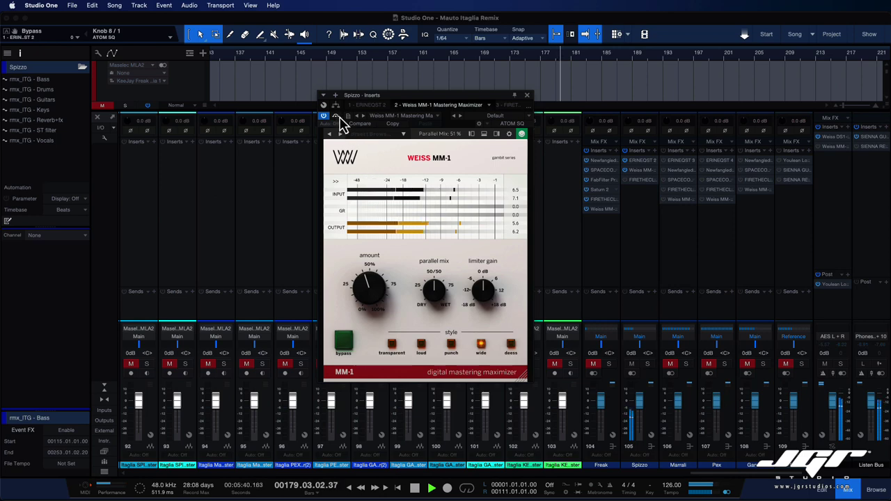
Step: Compare the Weiss MM-1 bypassed and active, and view its output trim options
click(337, 117)
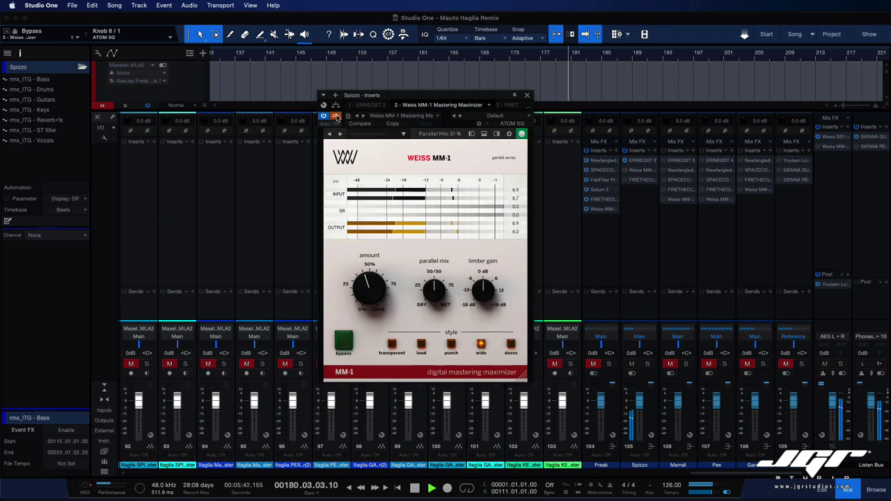
click(337, 117)
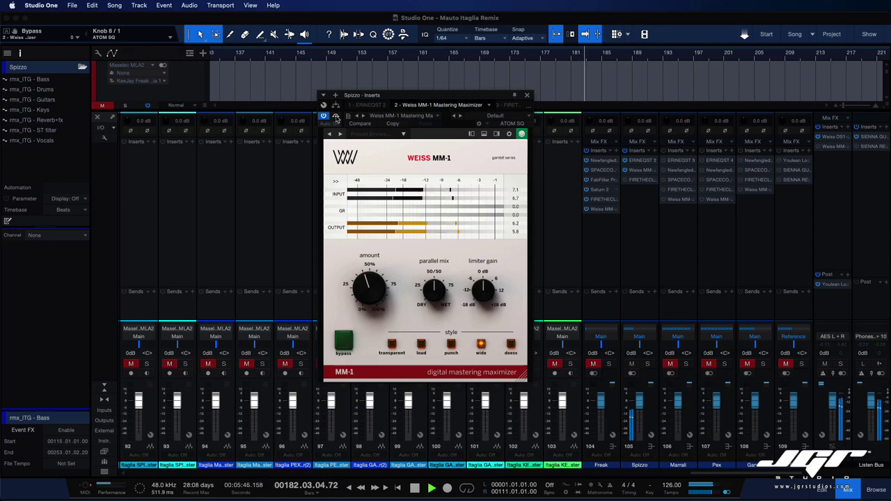
click(334, 186)
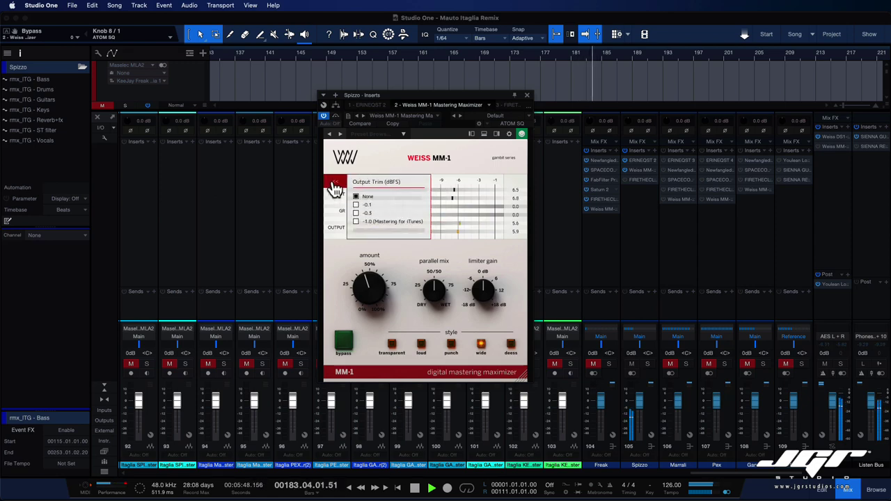
click(334, 184)
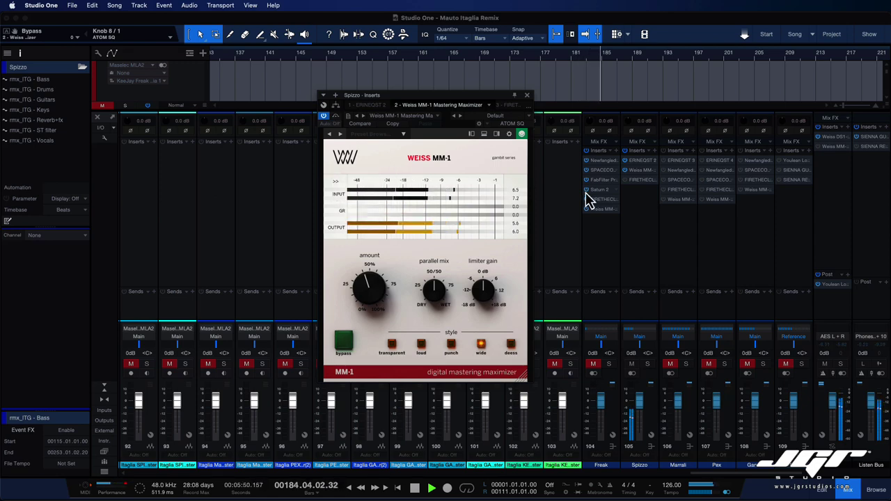
Step: Open the FIRETHECLIP 2 clipper on the Spizzo bus and restart playback from bar 179
click(637, 182)
drag(606, 101, 521, 73)
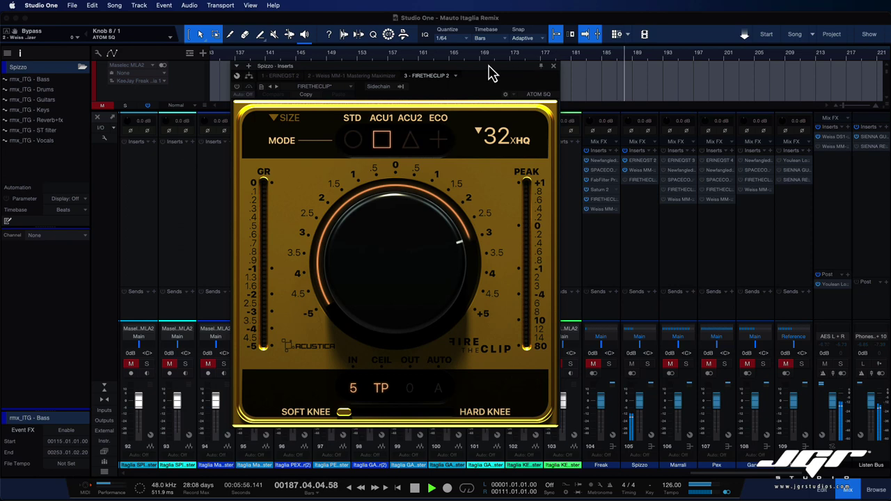
key(space)
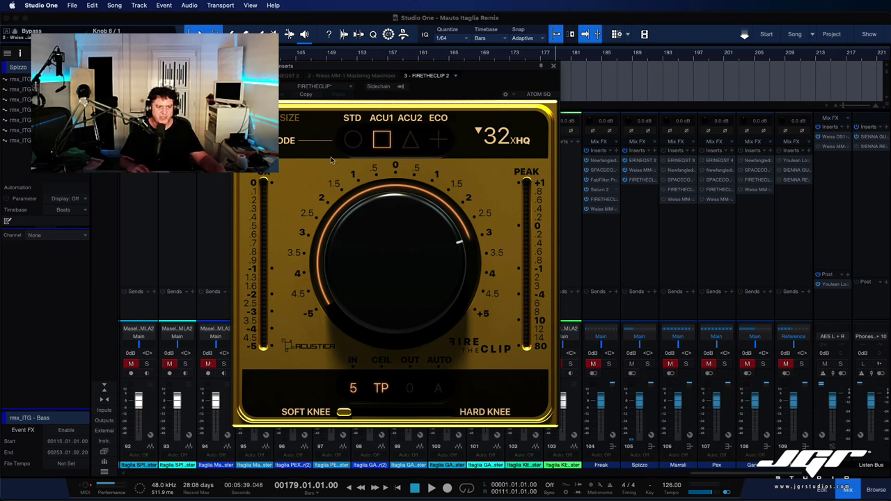
key(space)
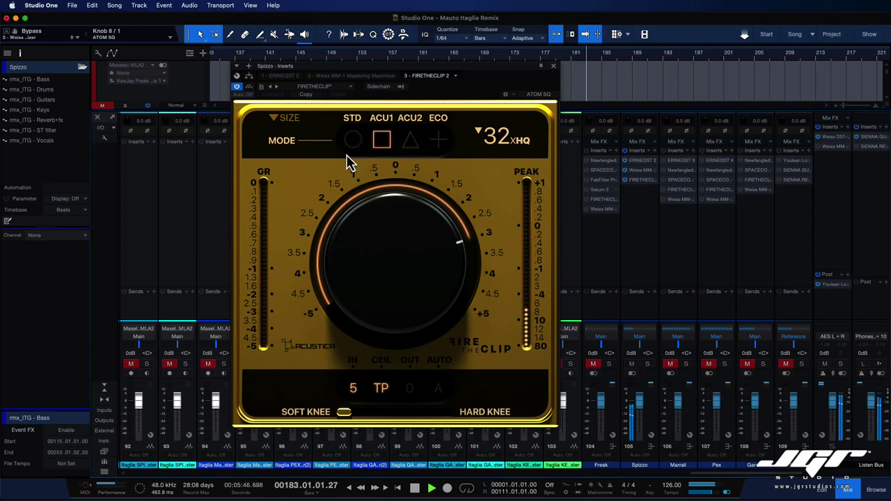
Step: Compare FIRETHECLIP 2 bypassed and active, close it, and stop playback
click(249, 87)
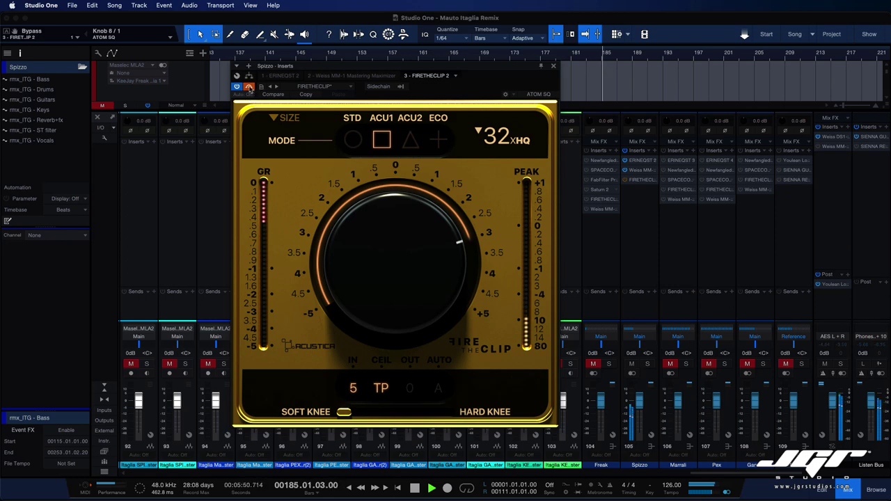
click(249, 87)
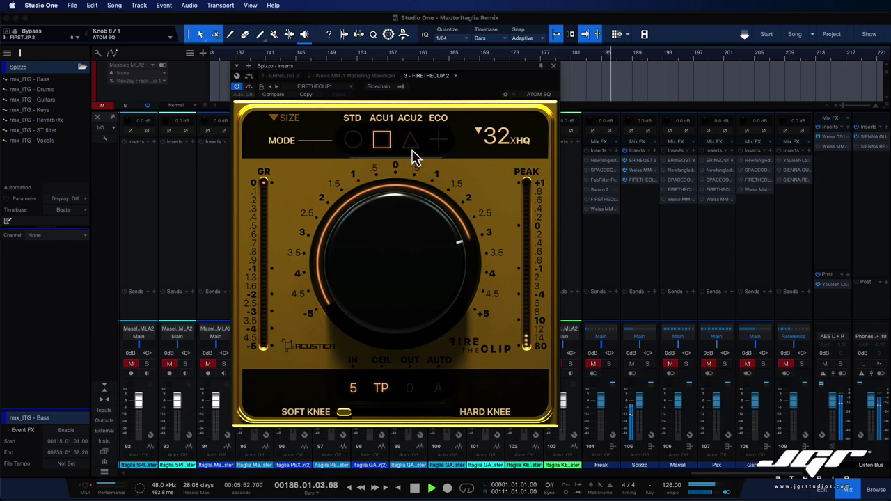
click(555, 66)
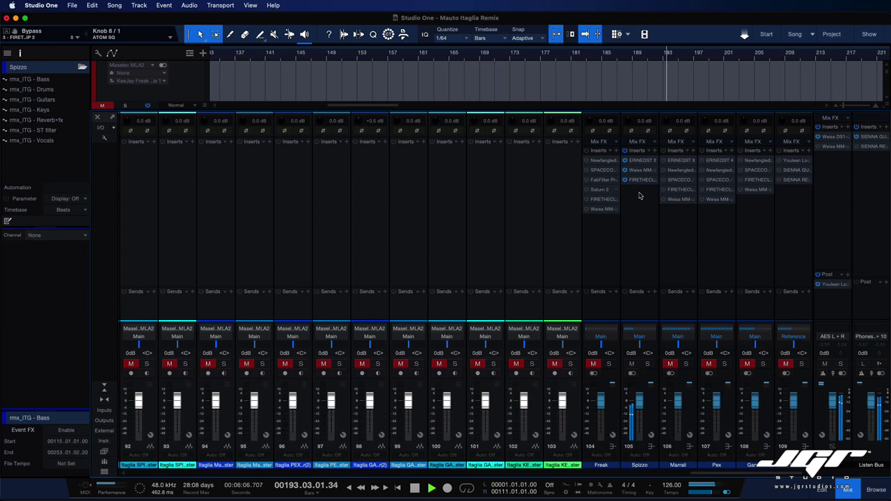
key(space)
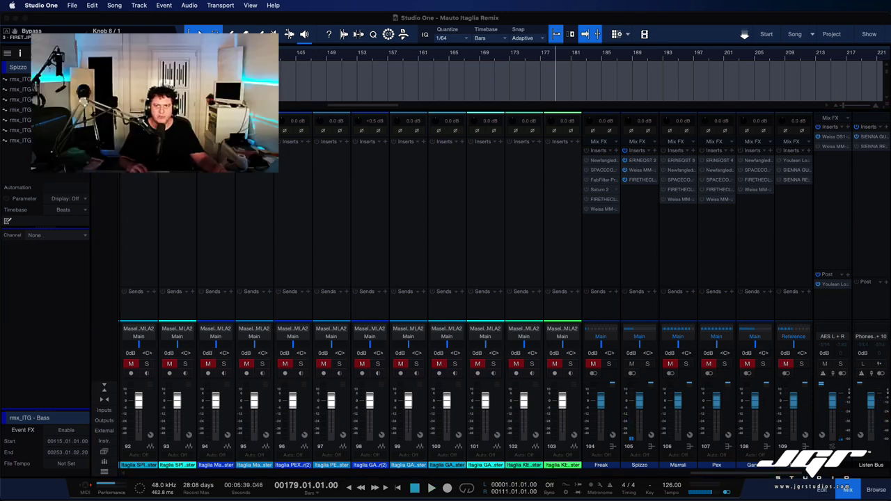
Step: View the Sienna room simulation plug-in on the Phones listen bus and close it
drag(890, 125, 289, 63)
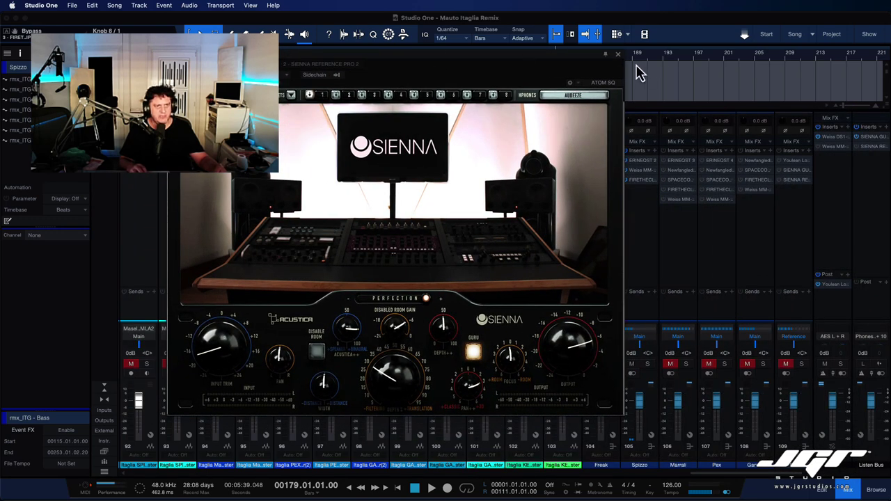
click(617, 54)
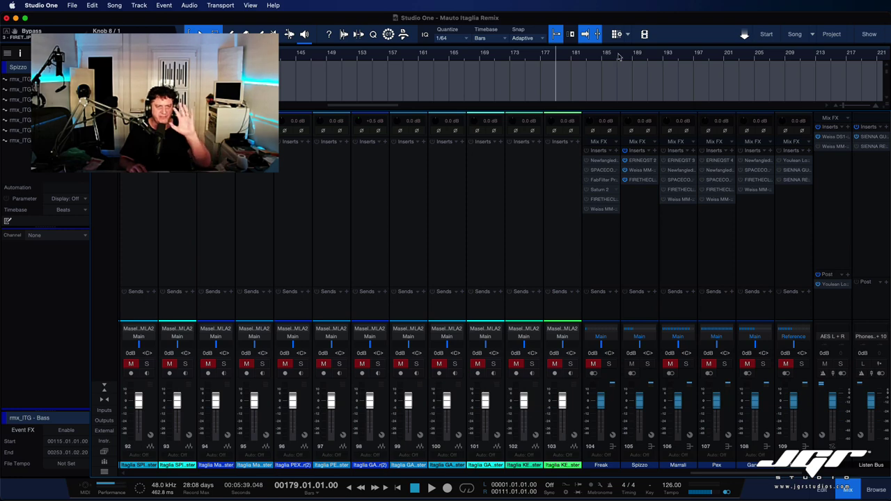